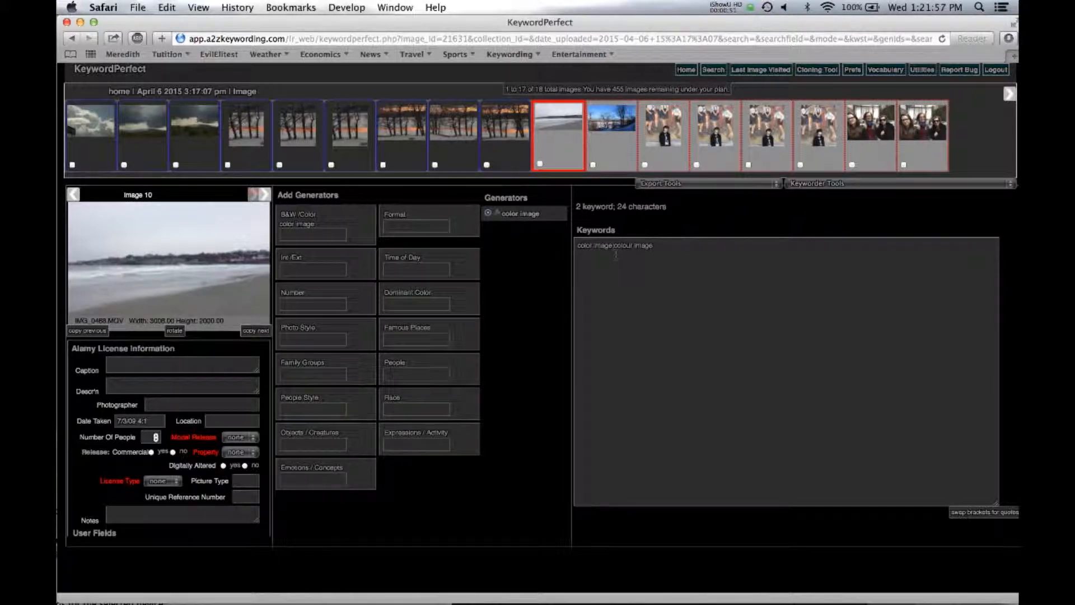
# Set the general preferences to Getty compliant with an essential phrase limit of 10.
pyautogui.click(853, 69)
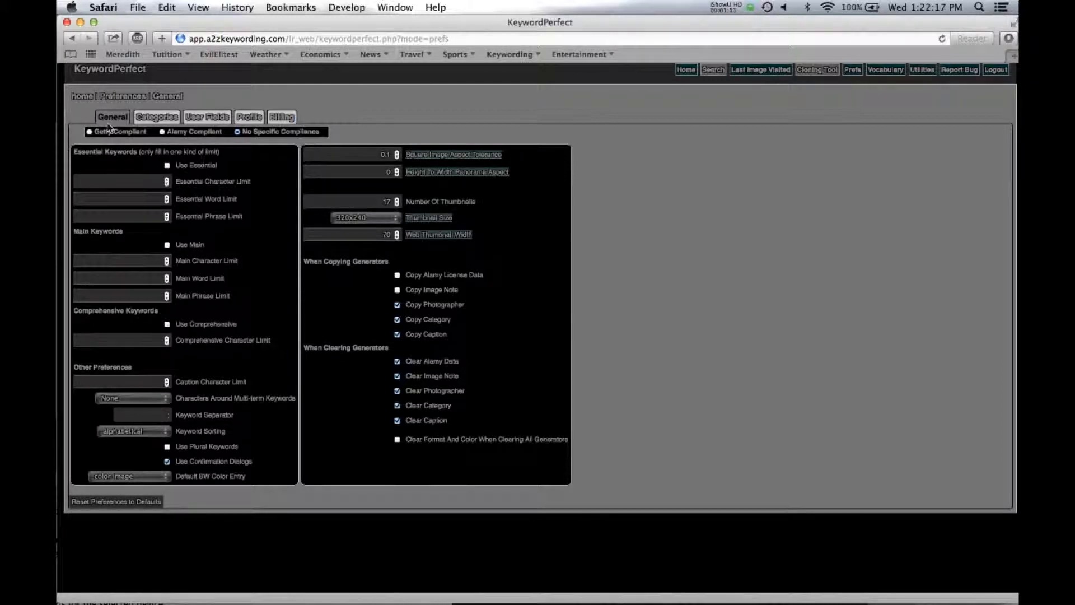
pyautogui.click(89, 133)
pyautogui.click(118, 216)
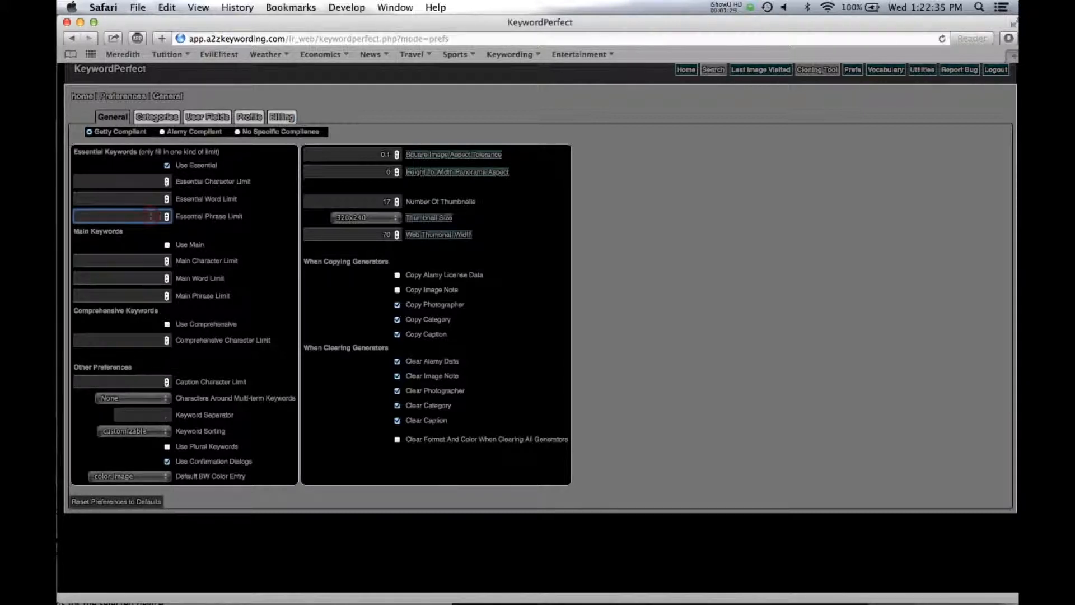
pyautogui.write('10')
pyautogui.click(256, 312)
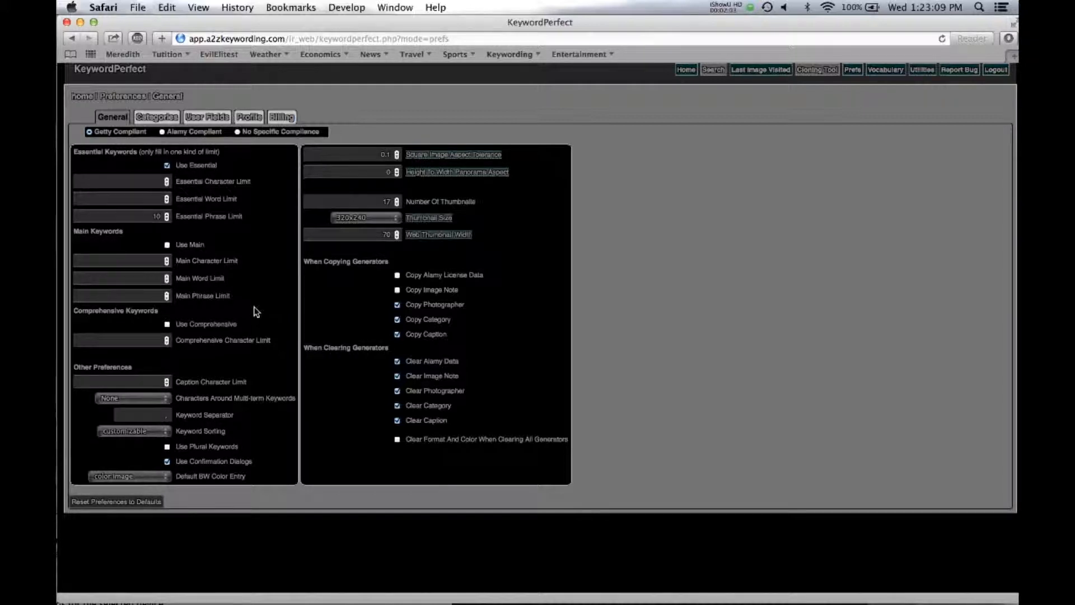
# Review the category weights in the preferences and the keywords of the train track generator in the vocabulary.
pyautogui.click(162, 117)
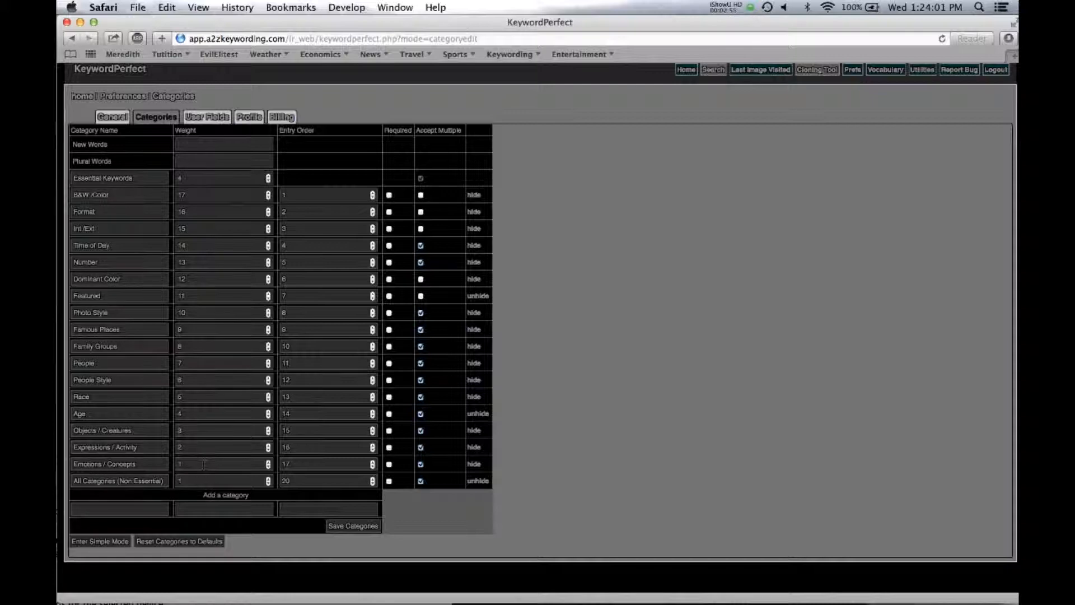
pyautogui.click(893, 73)
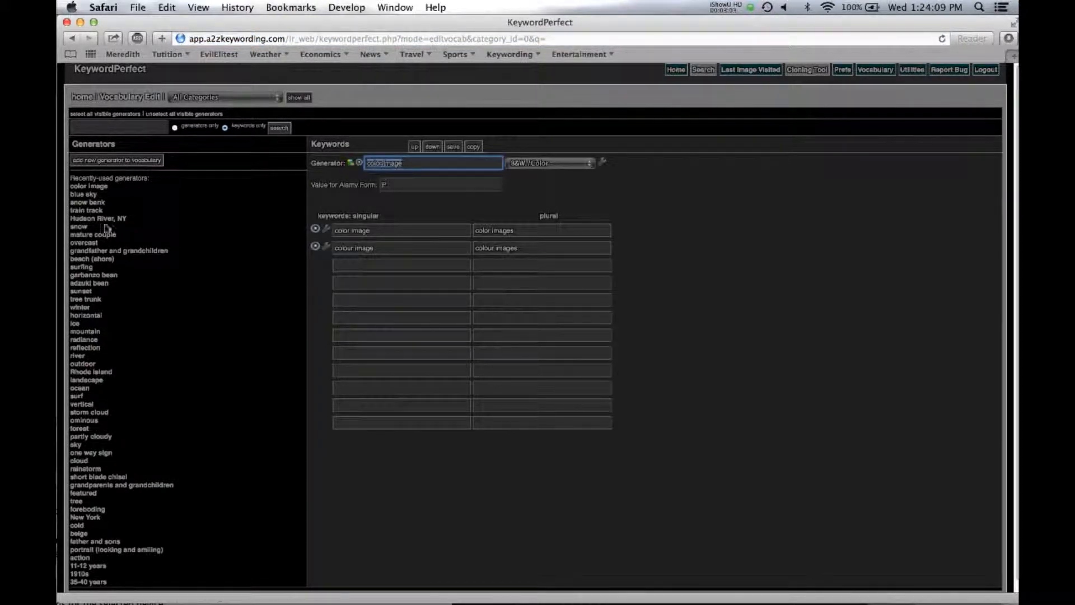
pyautogui.click(88, 211)
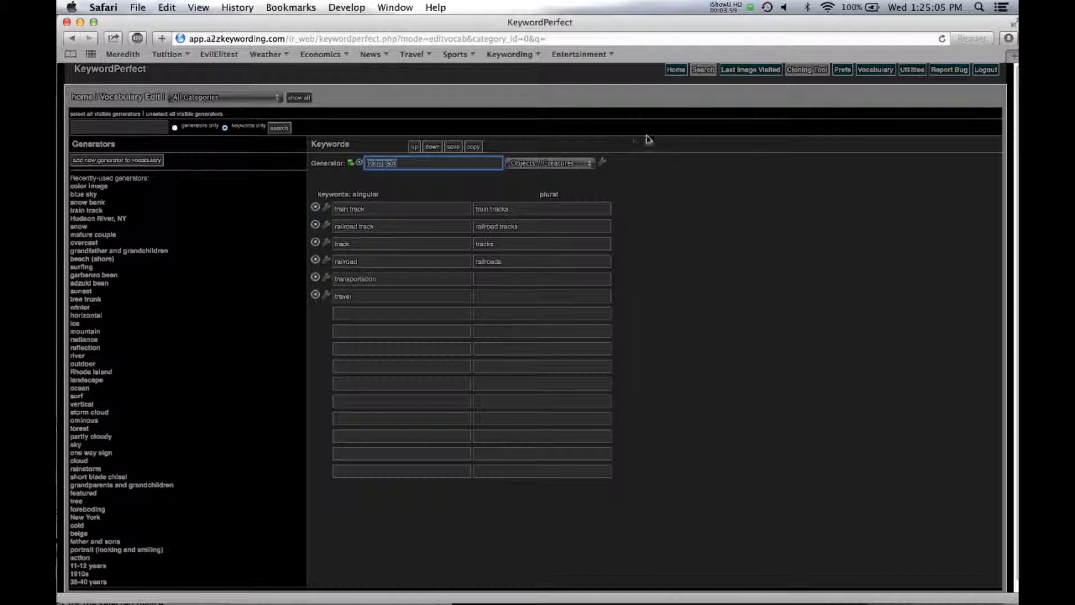
pyautogui.click(844, 72)
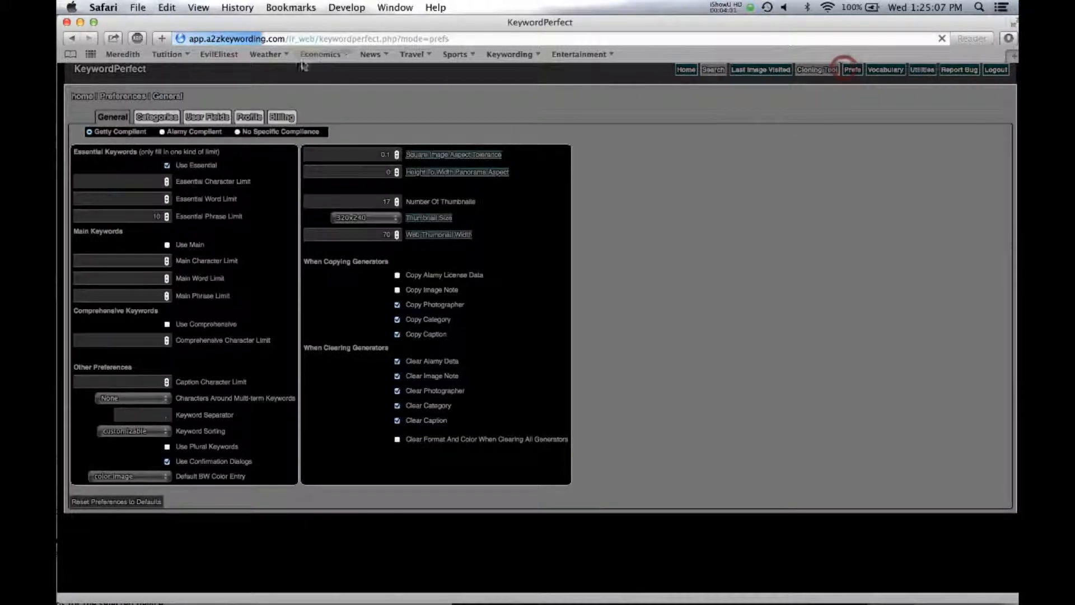
pyautogui.click(158, 117)
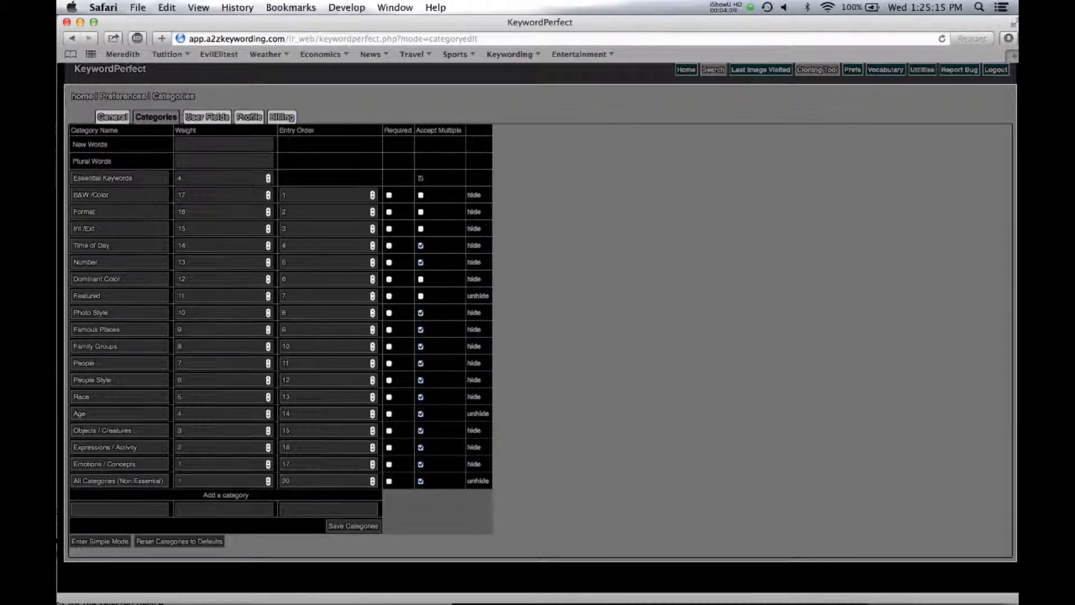
pyautogui.click(113, 116)
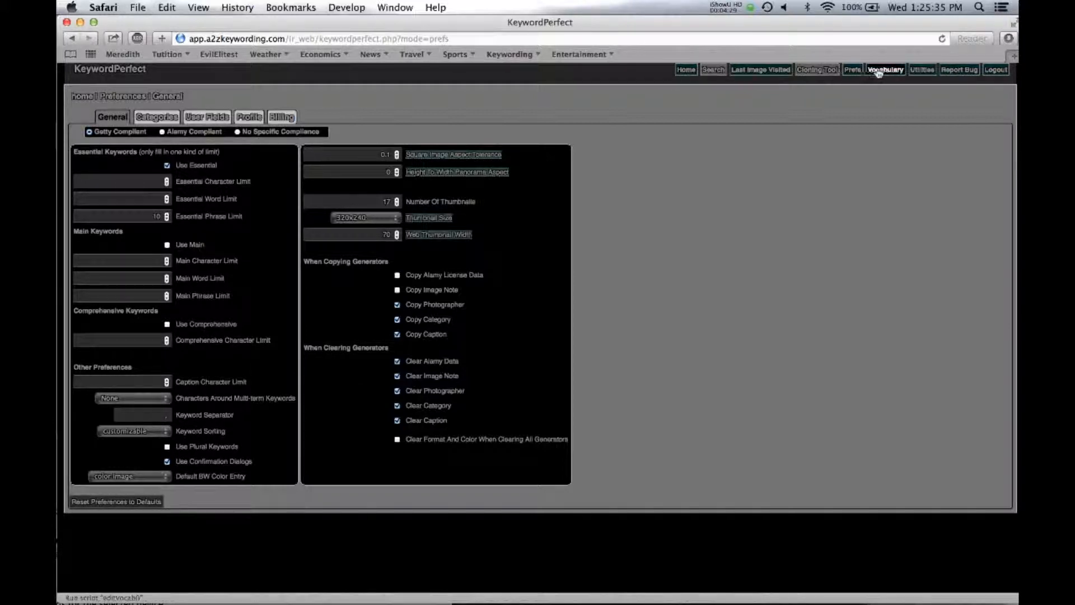
# Return to the last visited image and add the generators beach (shore) and overcast as essential keywords.
pyautogui.click(762, 69)
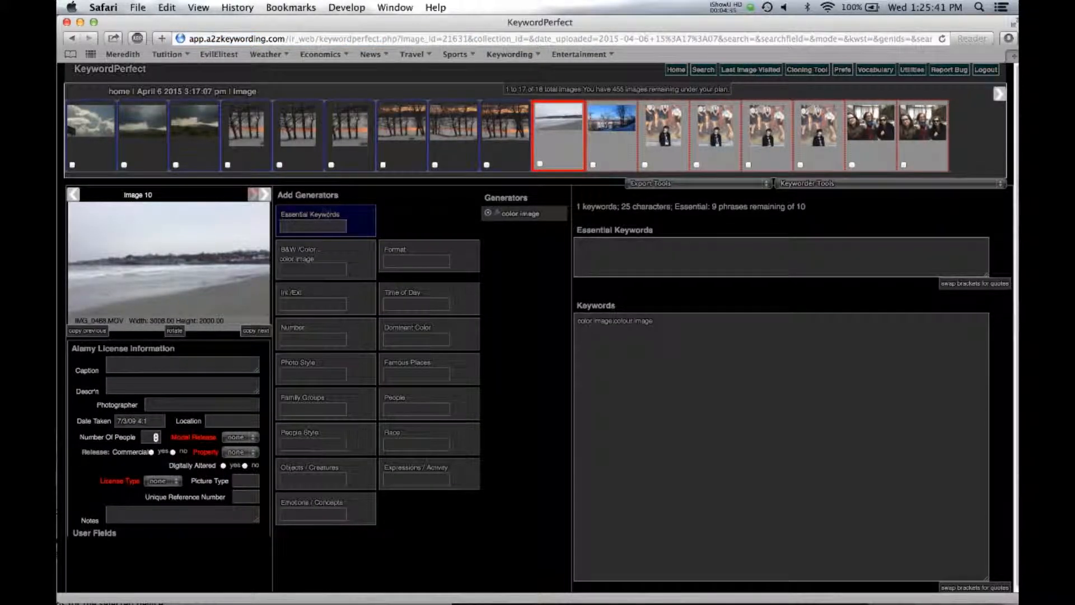
pyautogui.click(307, 226)
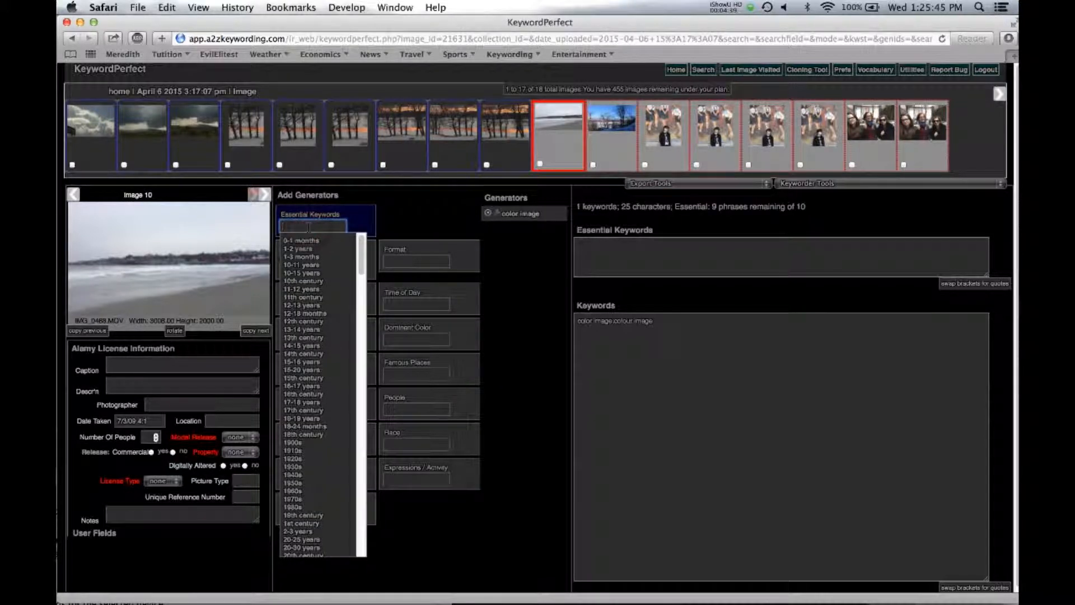
pyautogui.write('beach')
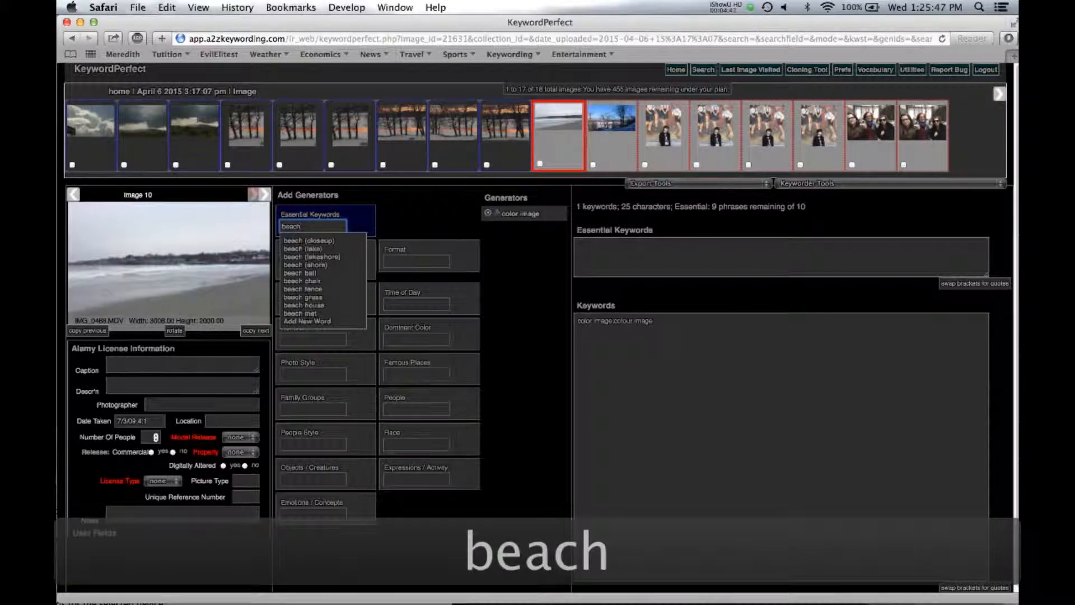
pyautogui.moveTo(324, 265)
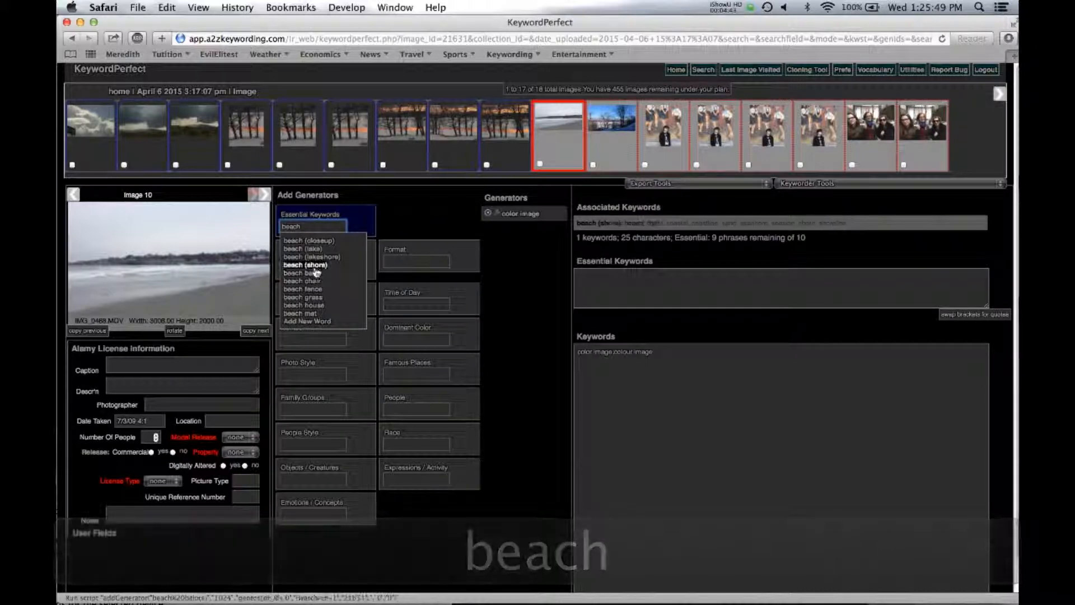
pyautogui.click(316, 266)
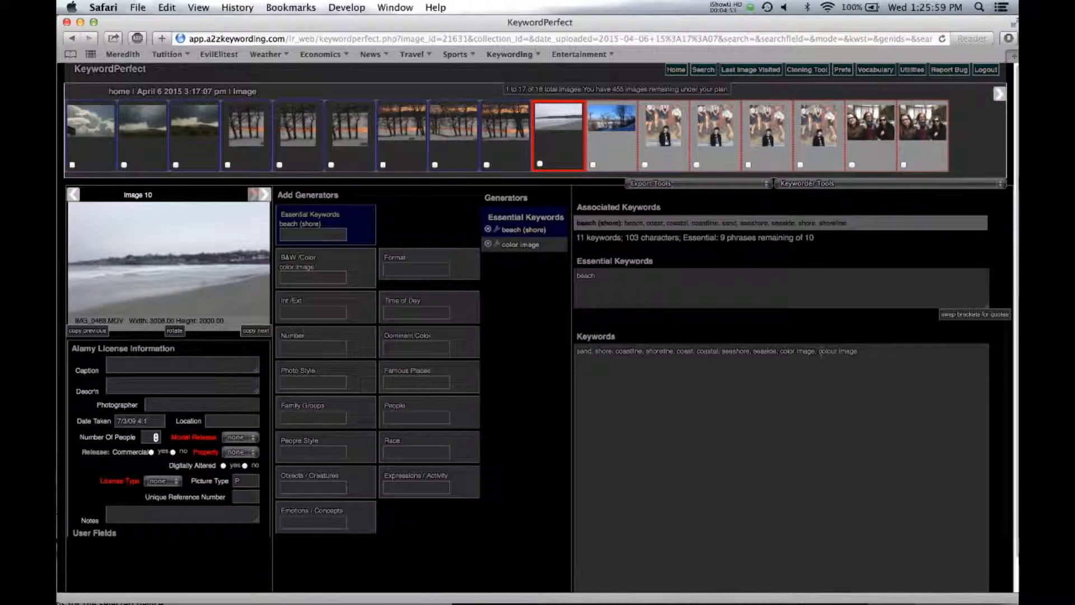
pyautogui.click(312, 234)
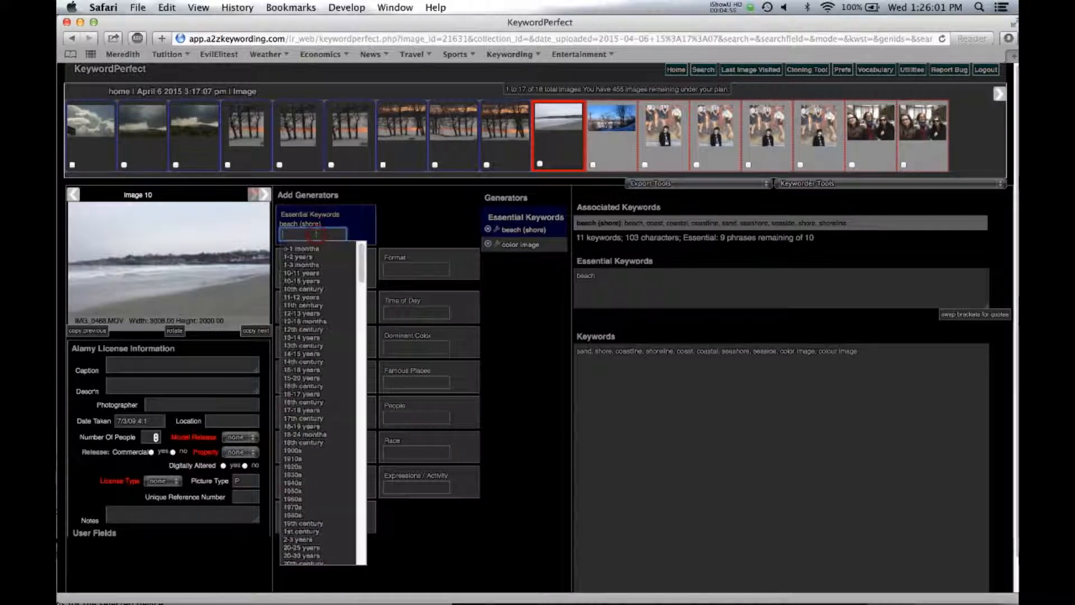
pyautogui.write('overcast')
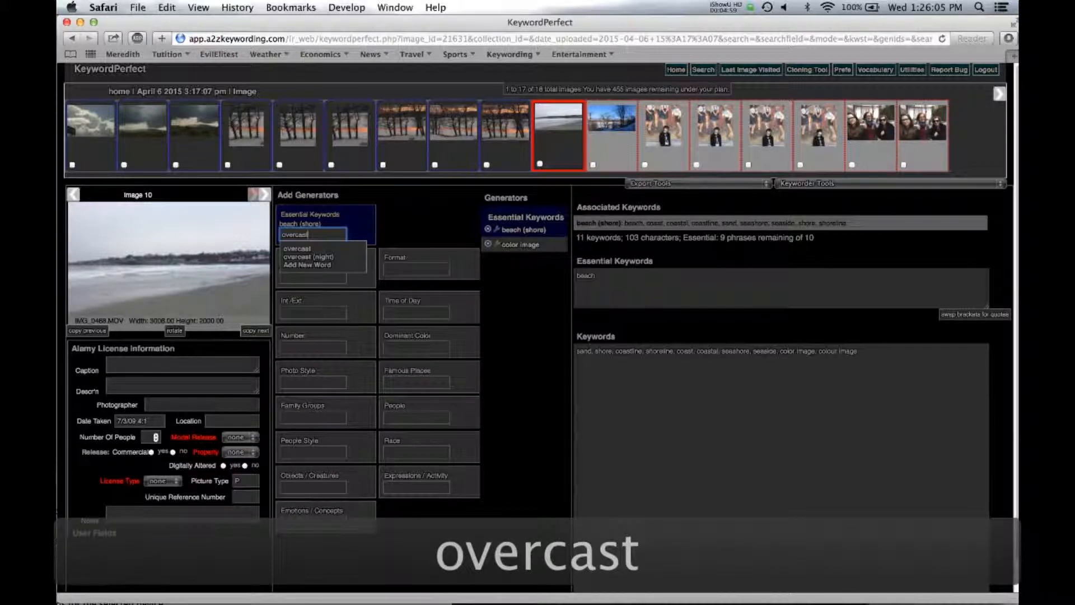
pyautogui.click(301, 249)
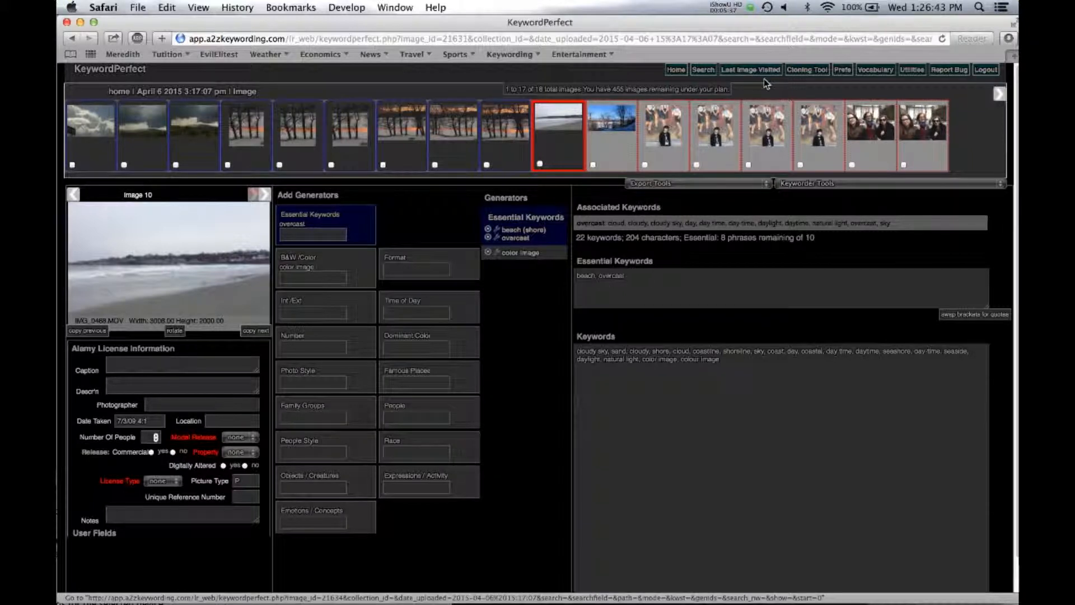
# Switch the general preferences to Alamy compliant and return to the last visited image.
pyautogui.click(846, 70)
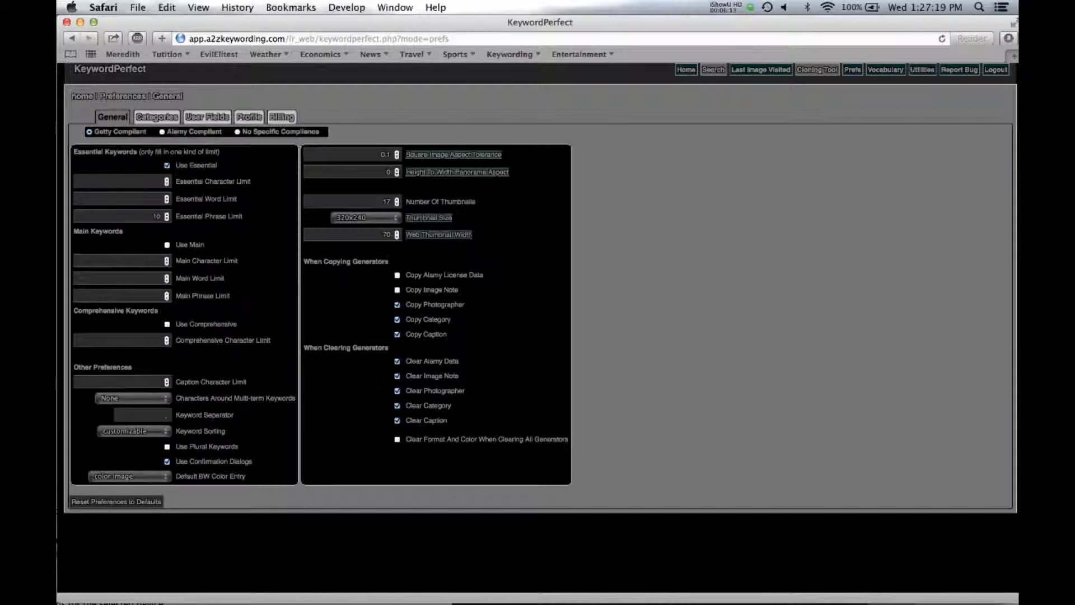
pyautogui.click(163, 132)
pyautogui.click(767, 69)
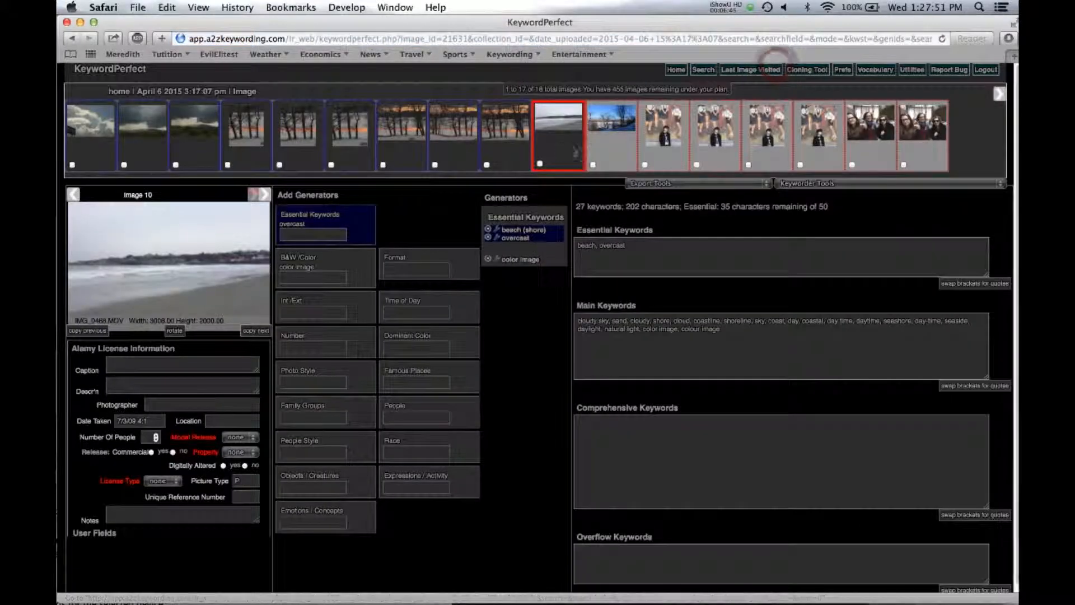
# Open Image 11 and add the generators snow bank and tree as its essential keywords.
pyautogui.click(622, 142)
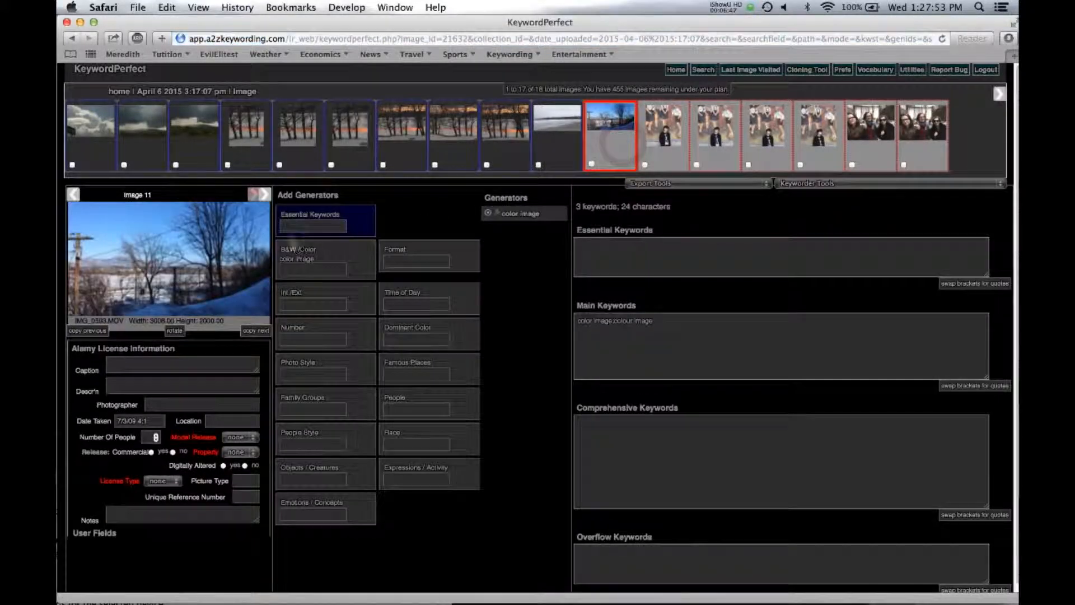
pyautogui.click(311, 226)
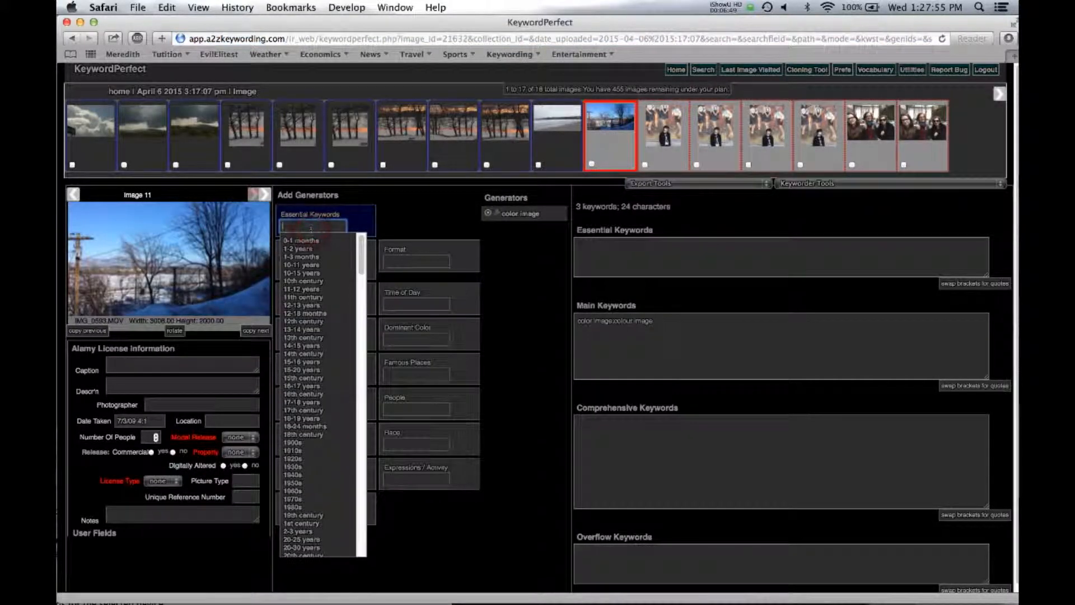
pyautogui.write('snow b')
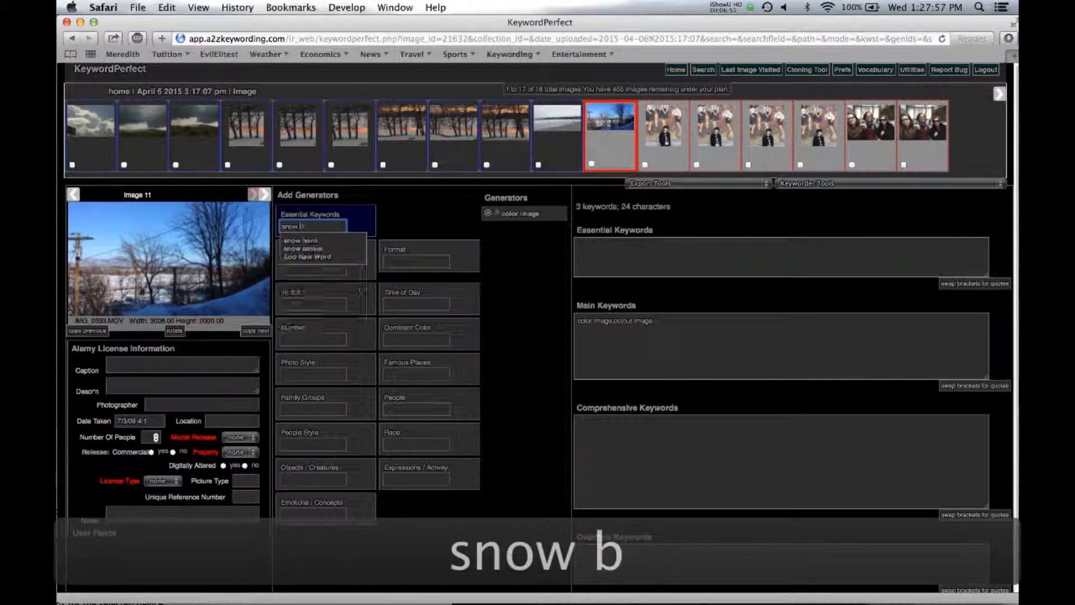
pyautogui.click(309, 242)
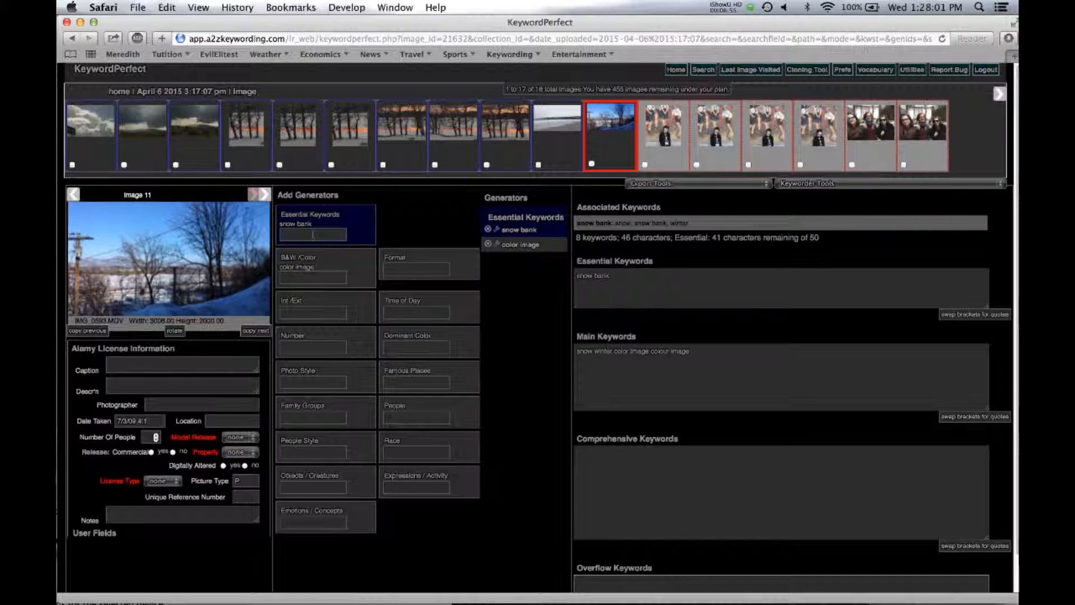
pyautogui.click(313, 234)
pyautogui.write('tree')
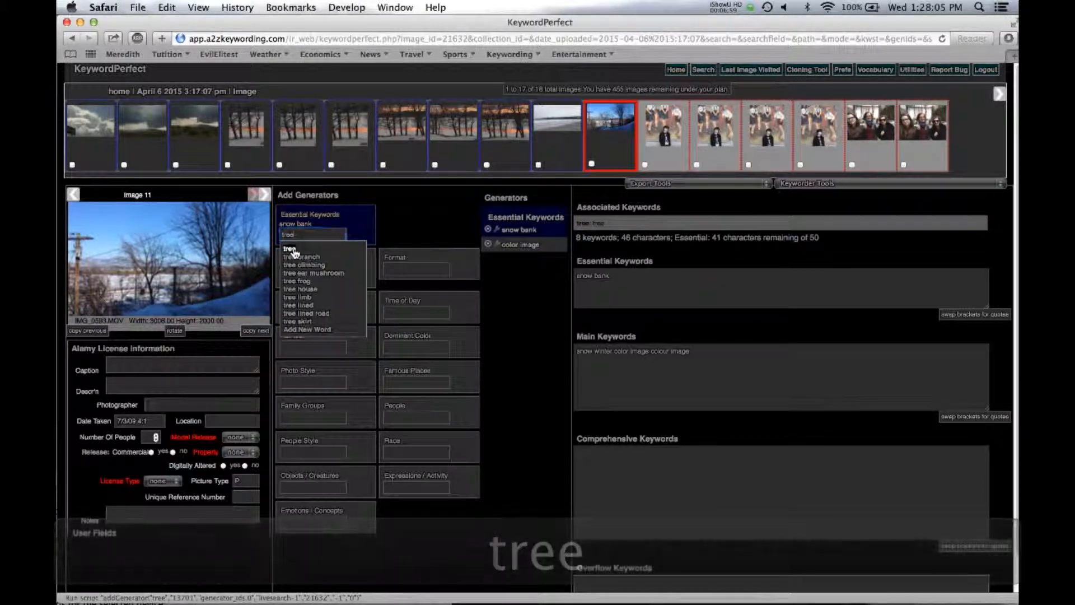
pyautogui.click(289, 249)
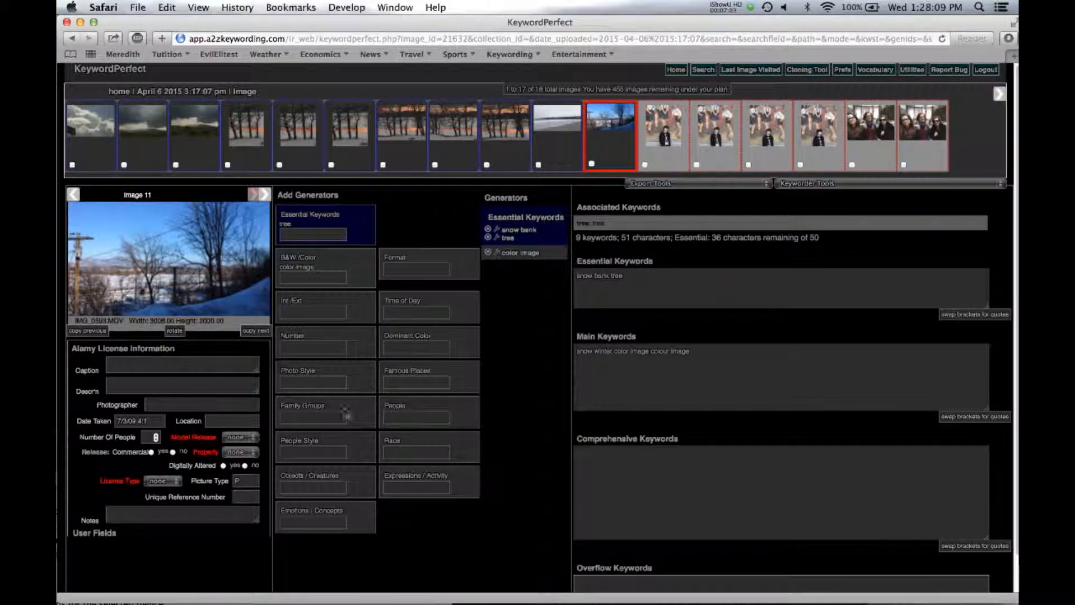
# Add the grandparents and grandchildren generator to Image 11 under Family Groups.
pyautogui.click(325, 415)
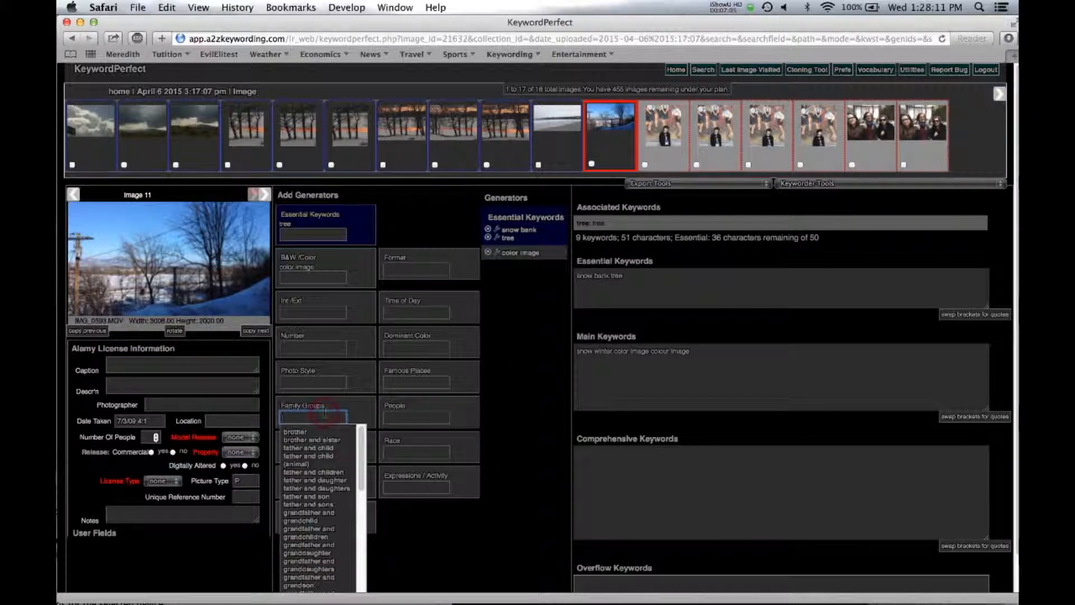
pyautogui.write('grand')
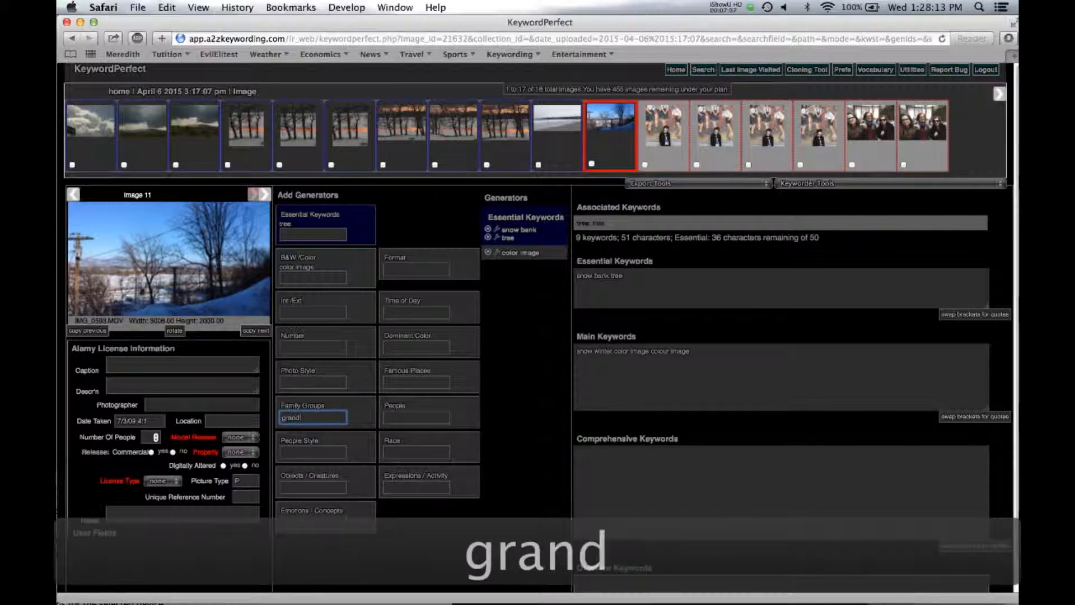
pyautogui.write('fath')
pyautogui.press('BackSpace')
pyautogui.press('BackSpace')
pyautogui.press('BackSpace')
pyautogui.press('BackSpace')
pyautogui.write('p')
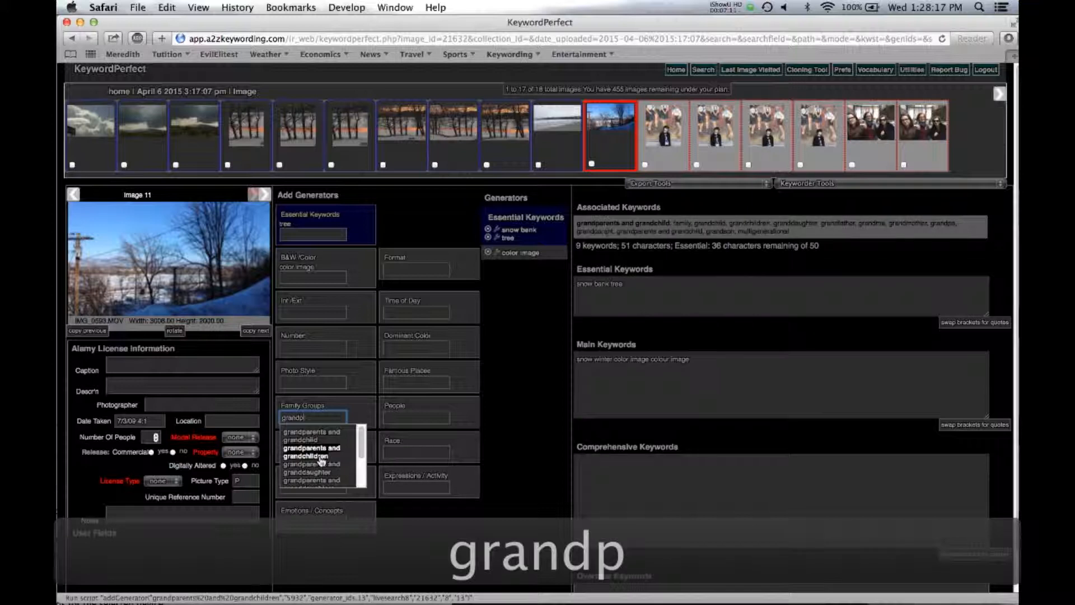
pyautogui.click(314, 456)
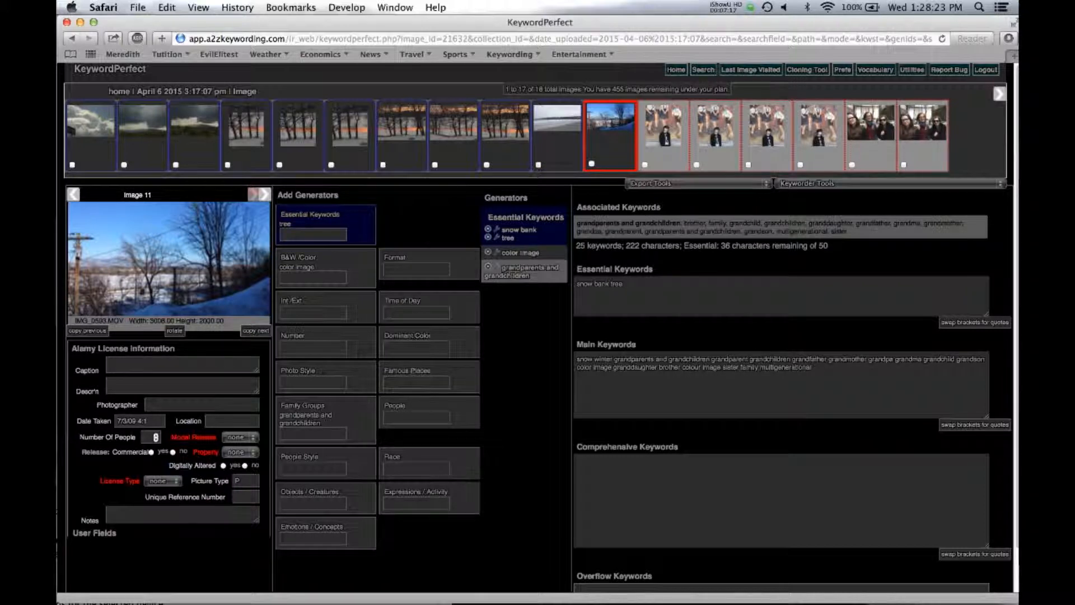
# Add the mature adult couple generator to Image 11 under People.
pyautogui.click(406, 416)
pyautogui.write('mat')
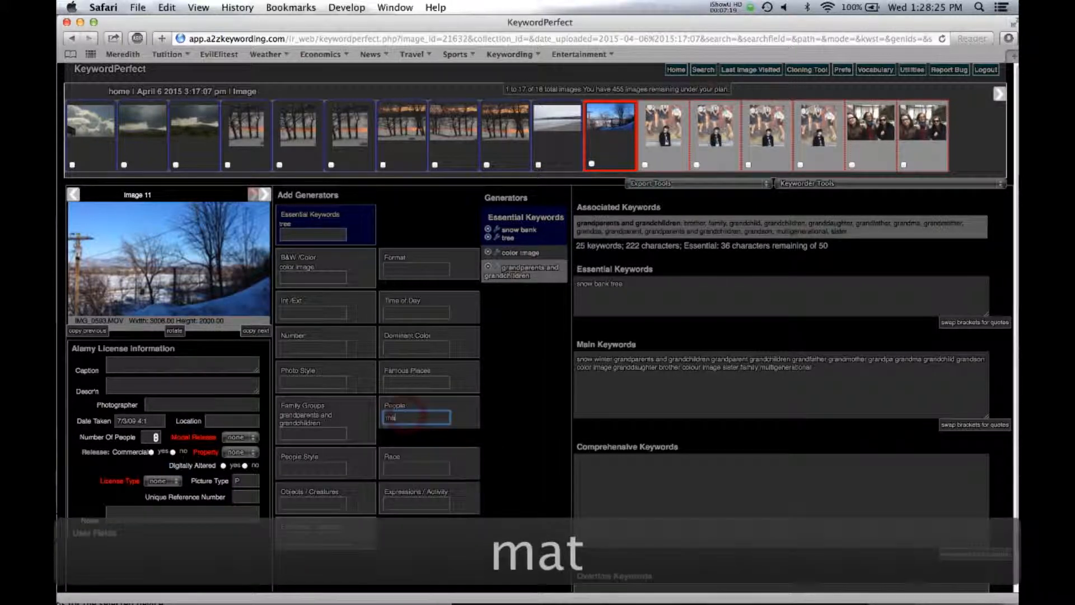
pyautogui.write('ure ad')
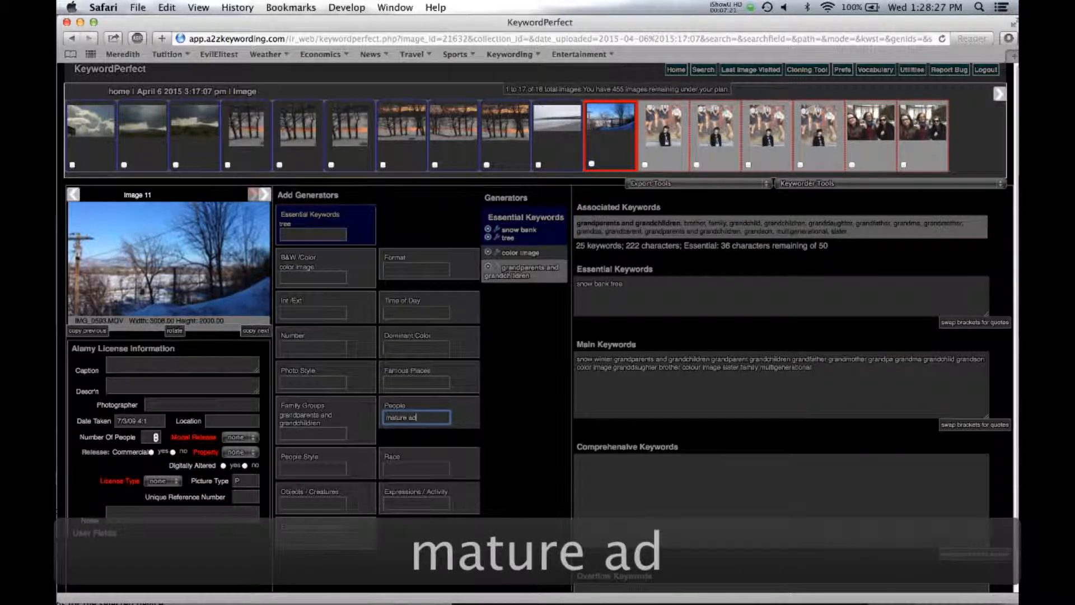
pyautogui.write('u')
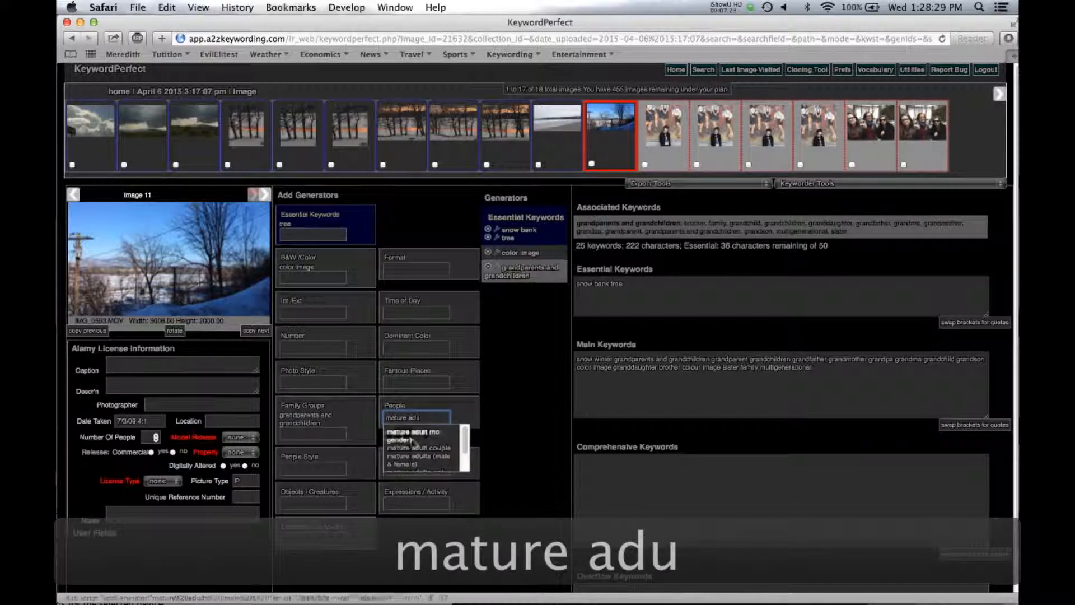
pyautogui.click(429, 451)
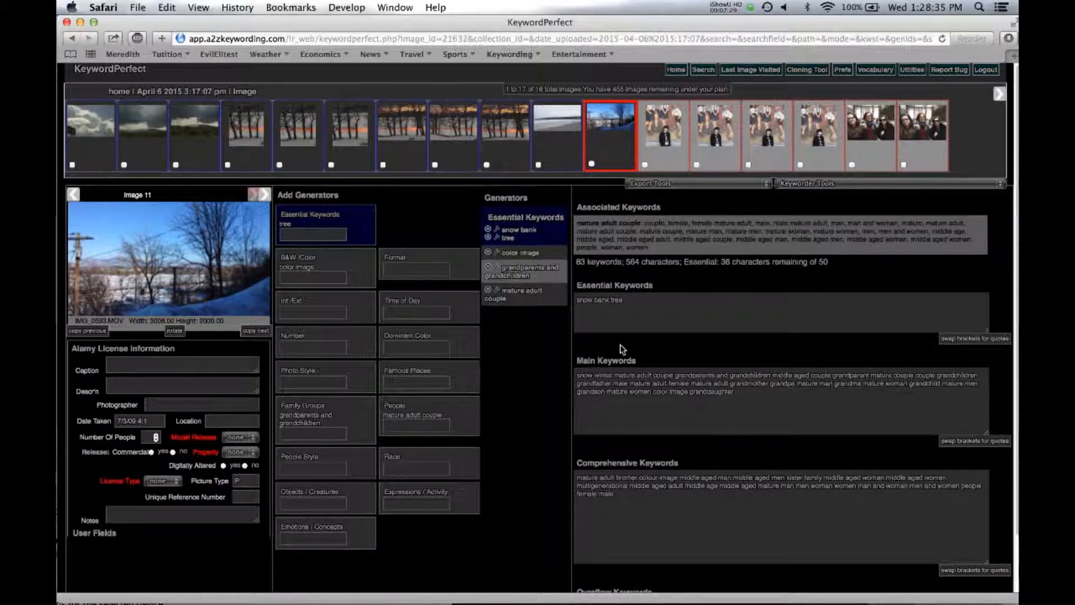
# Add the Hudson River, NY generator to Image 11's essential keywords.
pyautogui.click(312, 237)
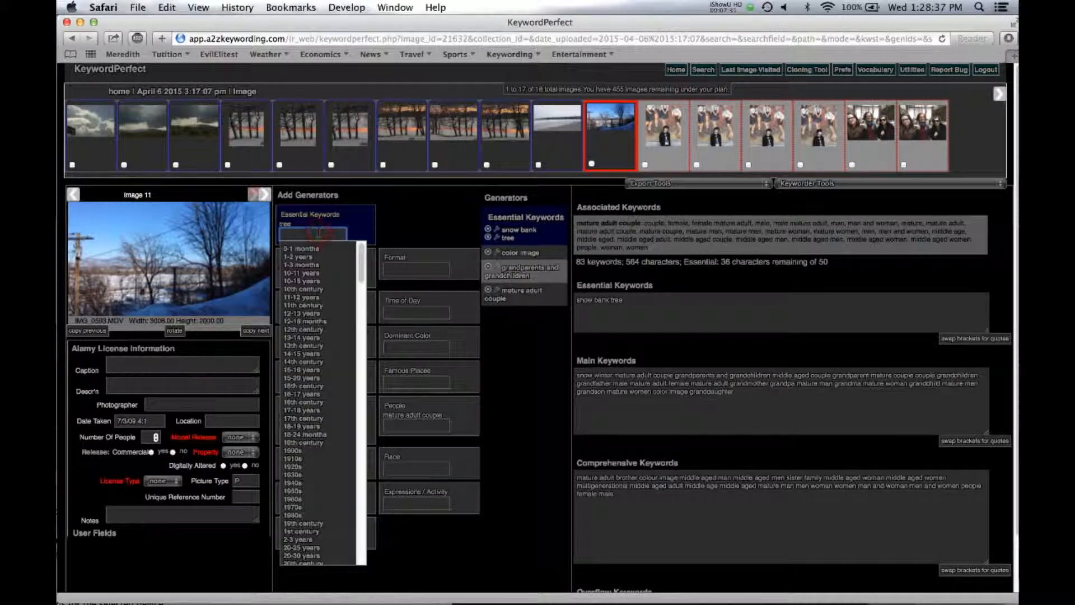
pyautogui.write('ri')
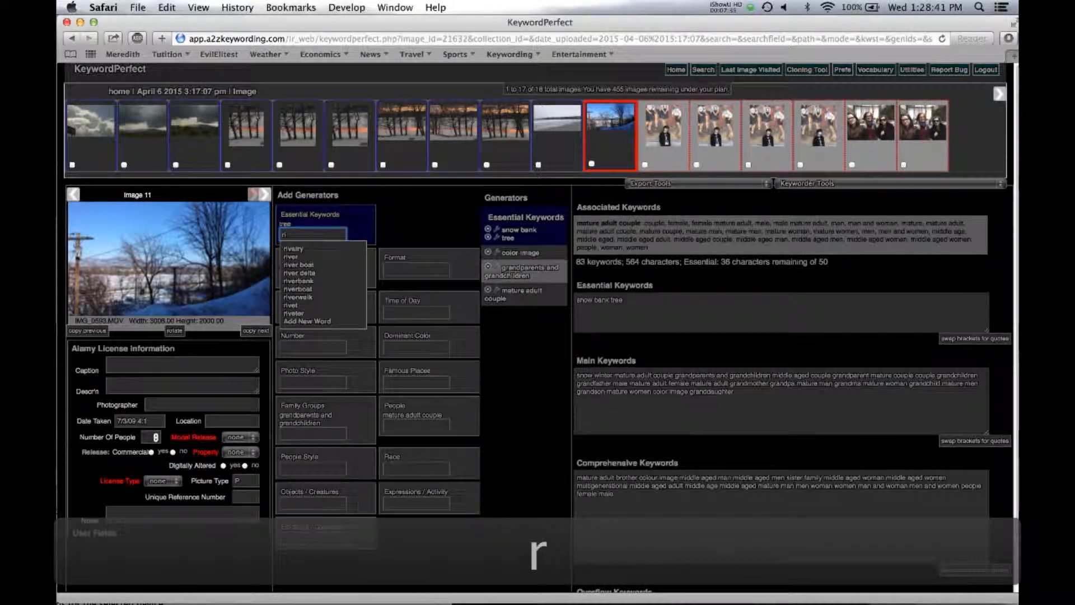
pyautogui.write('H')
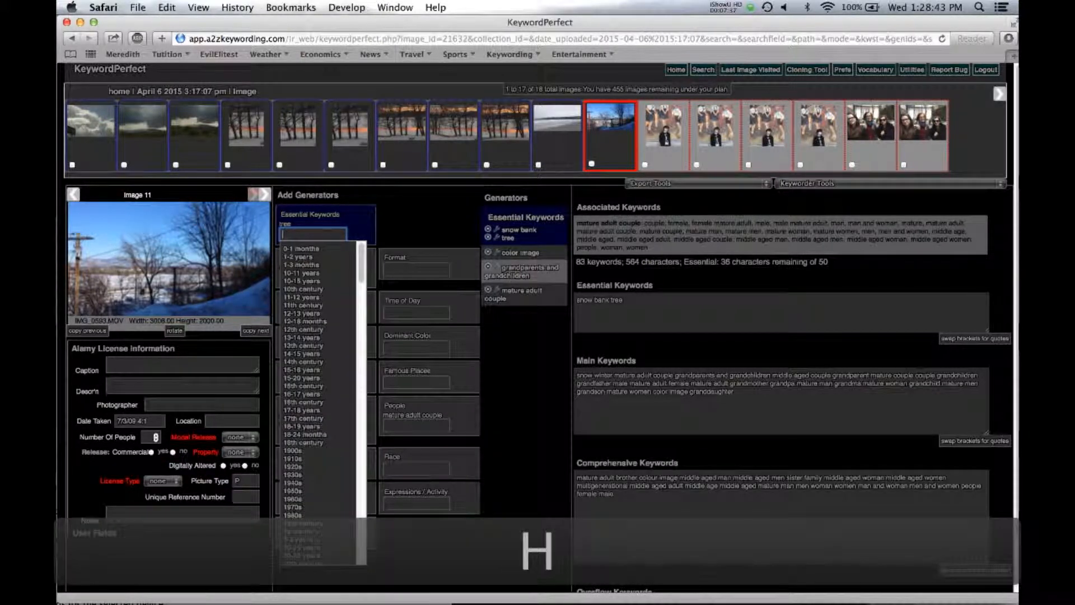
pyautogui.write('udson')
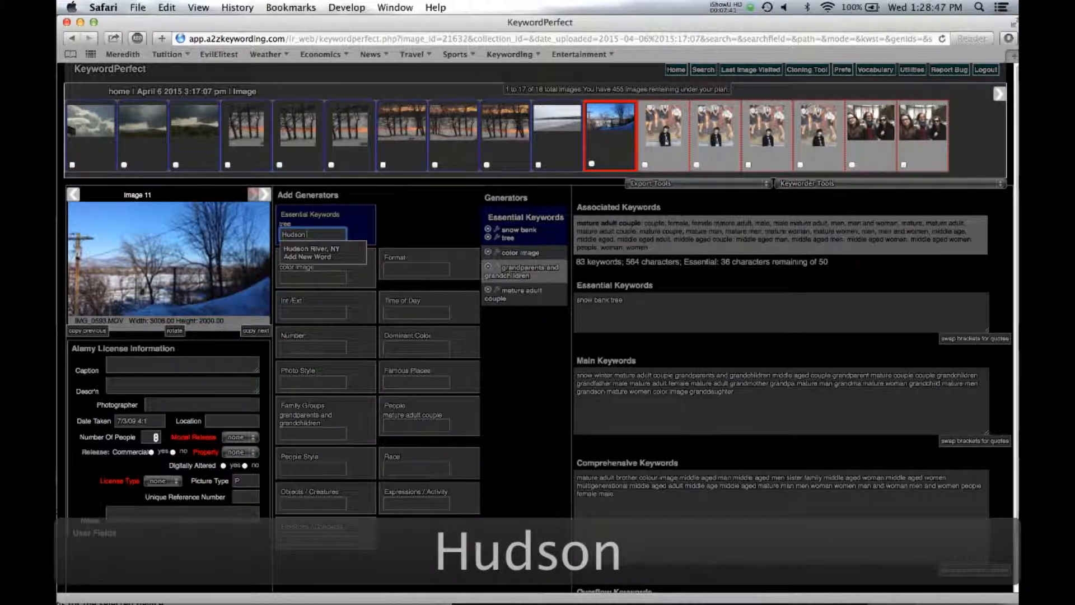
pyautogui.click(317, 249)
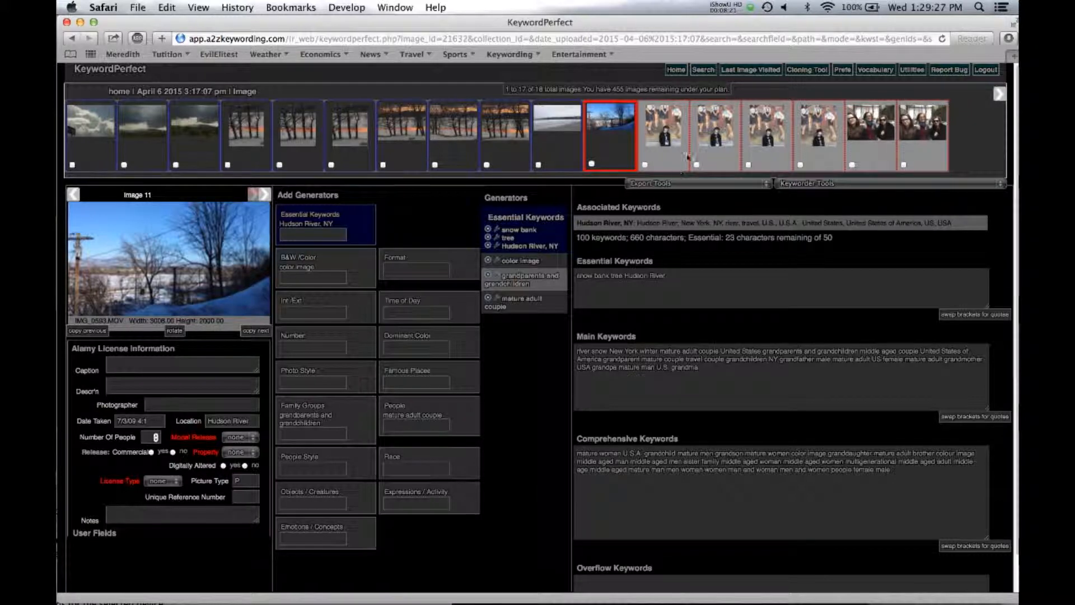
# Set the general preferences to No Specific Compliance with main keywords enabled and a main word limit of 20, and return to the last visited image.
pyautogui.click(843, 70)
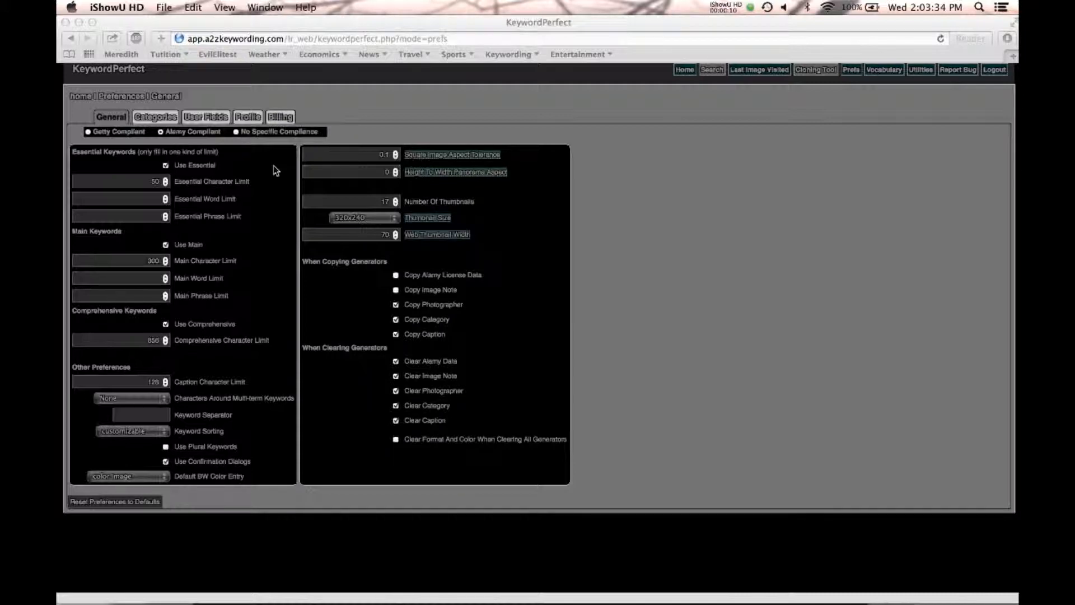
pyautogui.click(236, 133)
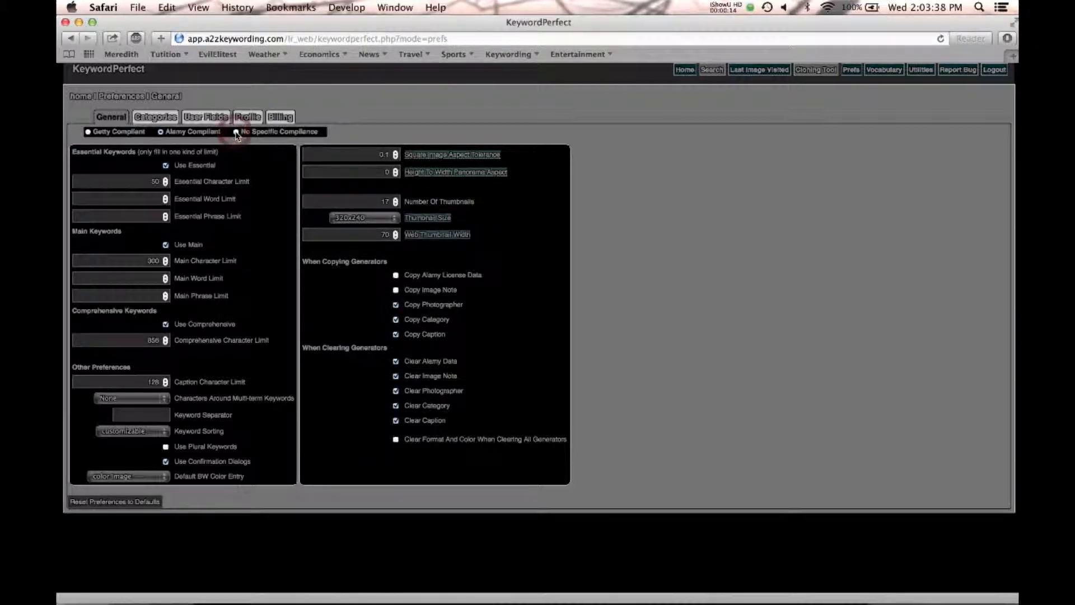
pyautogui.click(236, 133)
pyautogui.click(165, 245)
pyautogui.click(157, 278)
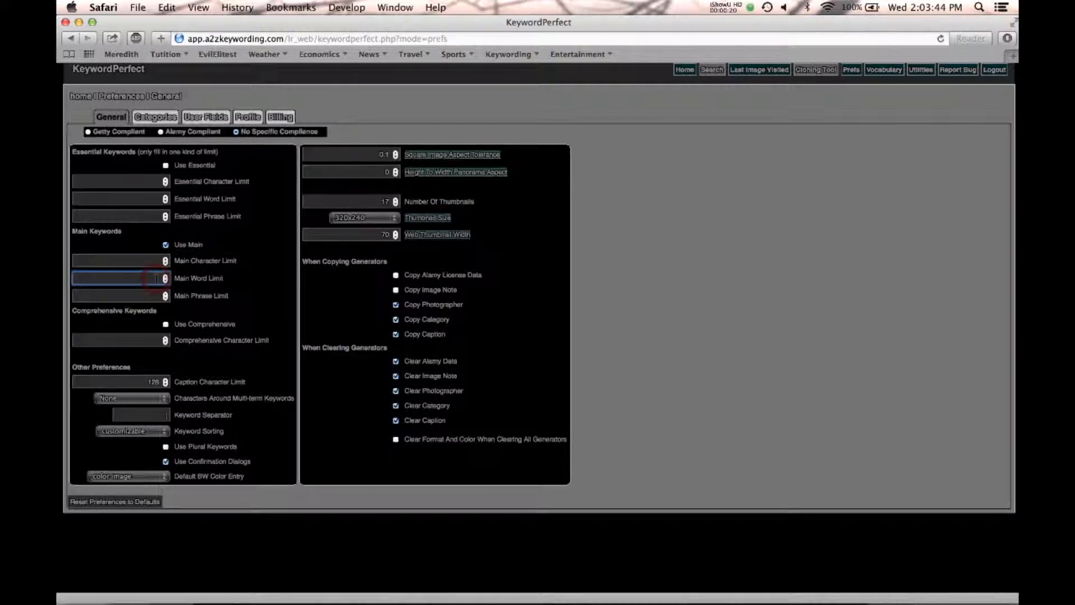
pyautogui.write('20')
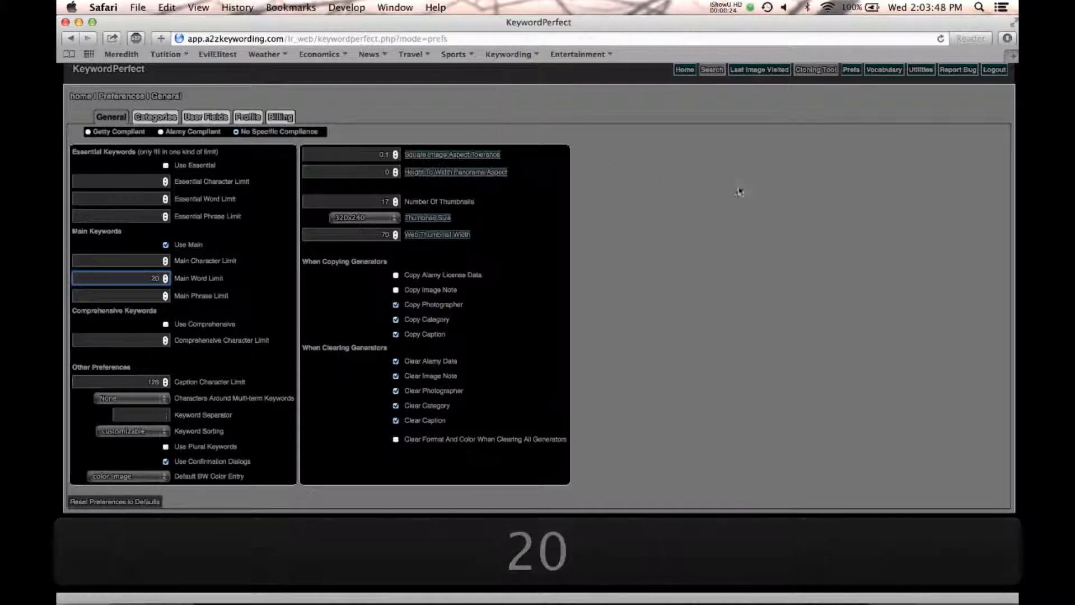
pyautogui.click(759, 70)
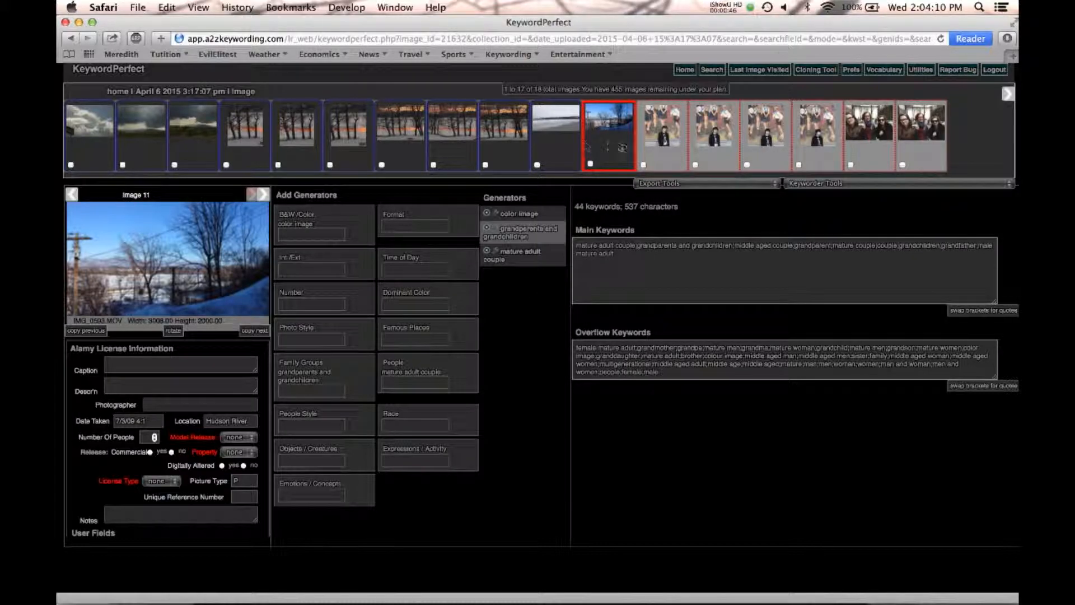
# Open Image 12 and add the female teenager generator under People.
pyautogui.click(653, 159)
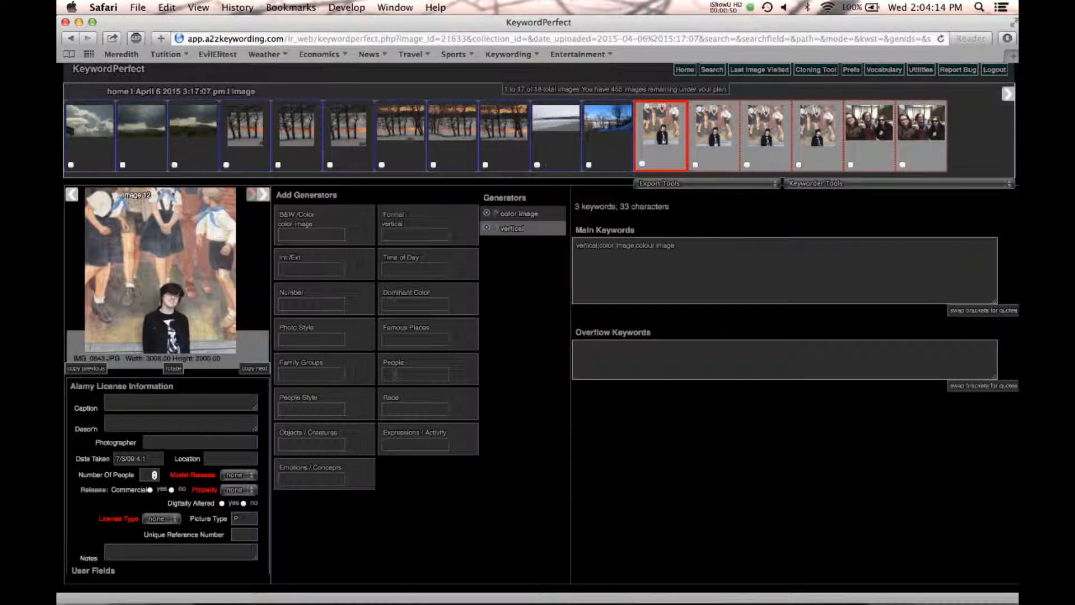
pyautogui.click(395, 375)
pyautogui.write('ema')
pyautogui.press('BackSpace')
pyautogui.press('BackSpace')
pyautogui.press('BackSpace')
pyautogui.write('female')
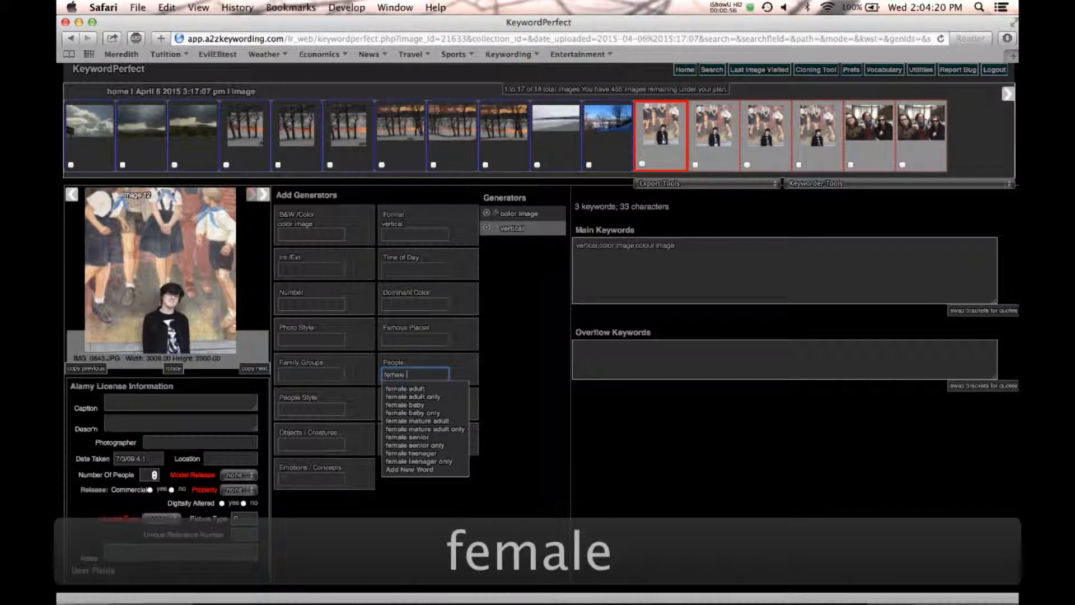
pyautogui.write(' t')
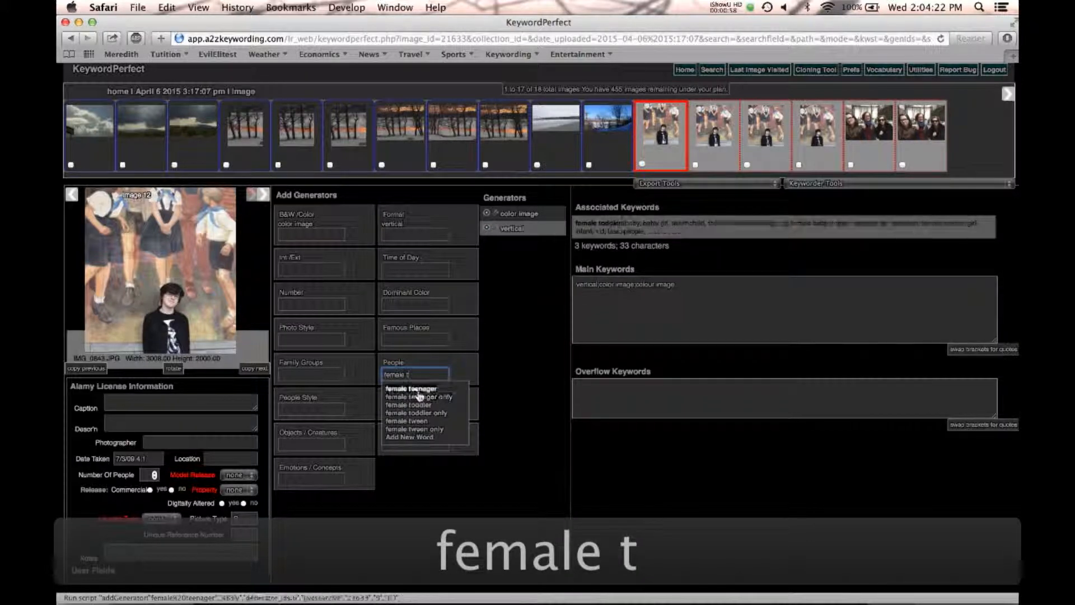
pyautogui.click(419, 390)
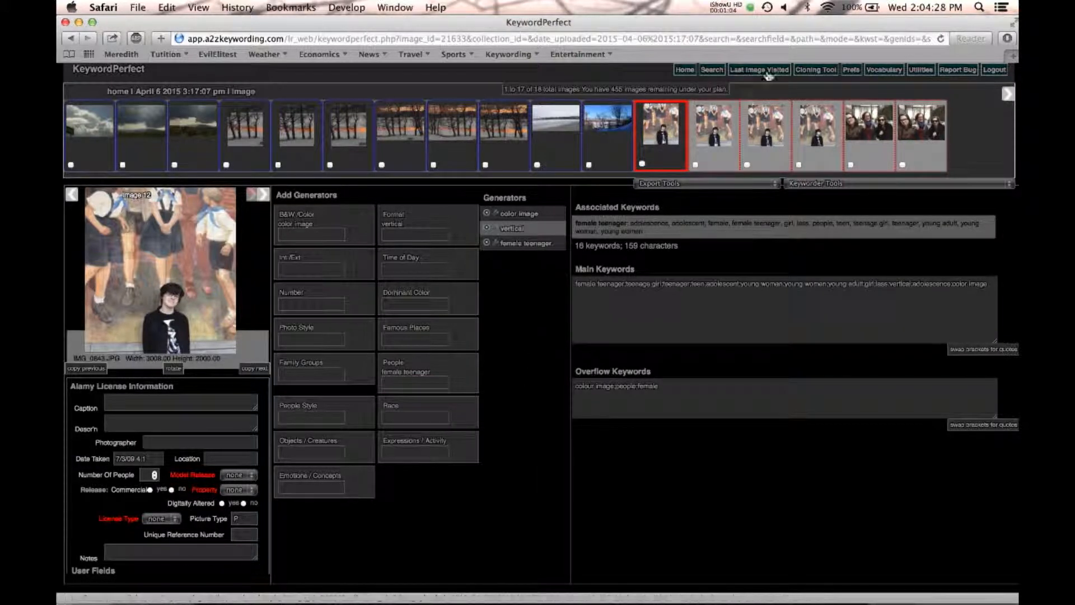
# Open the general preferences.
pyautogui.click(851, 70)
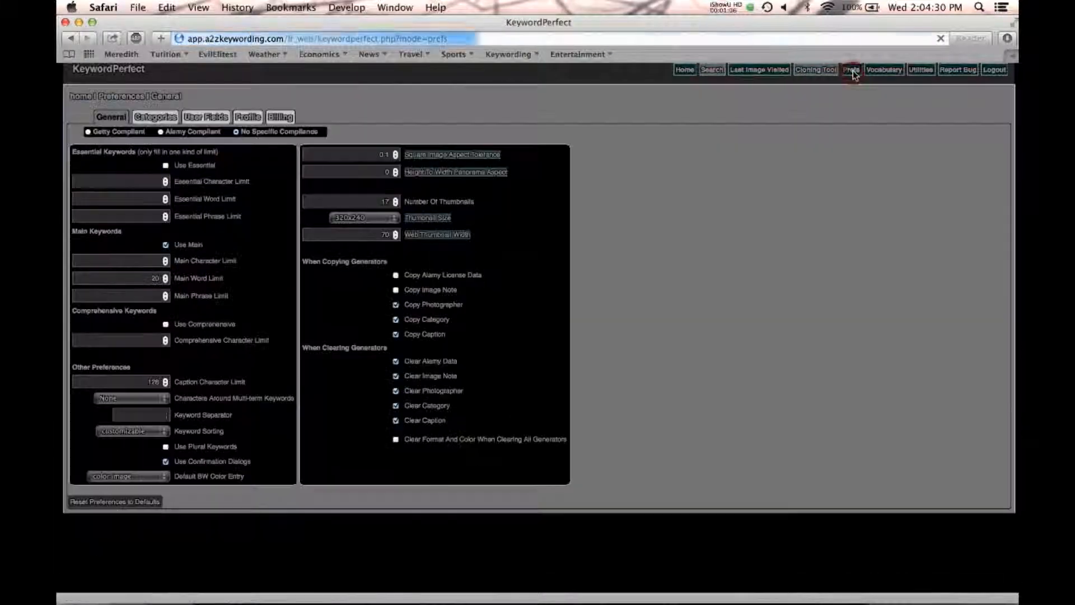